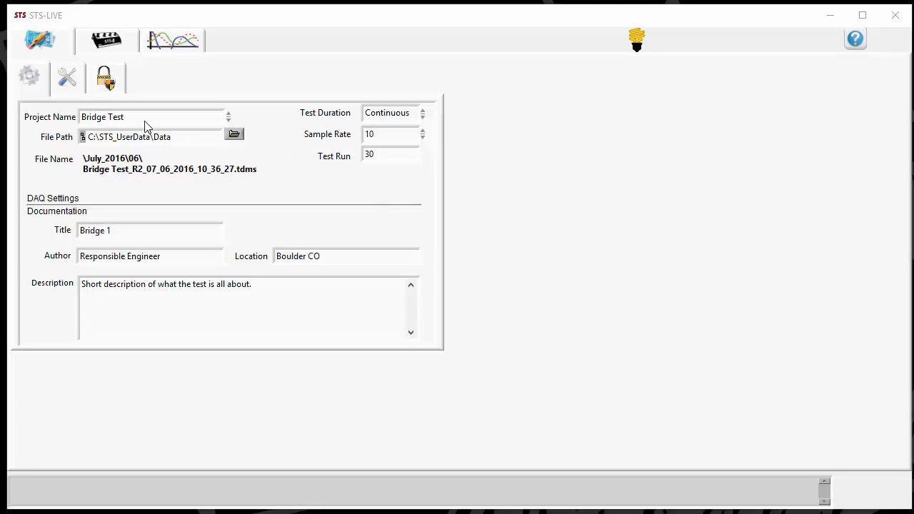
Step: In the test attributes, turn the Click Comment Field option off and back on, and save the settings with it enabled
{"action": "left_click", "coordinate": [74, 93]}
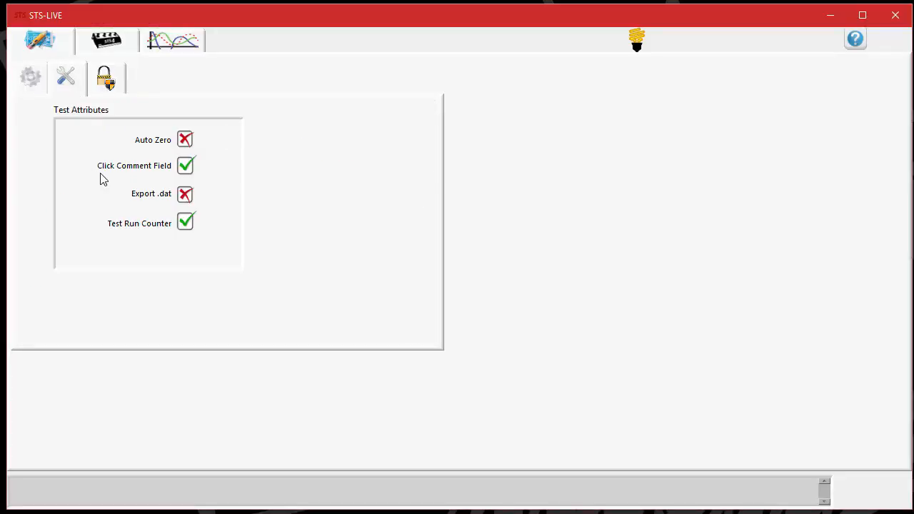
{"action": "left_click", "coordinate": [185, 168]}
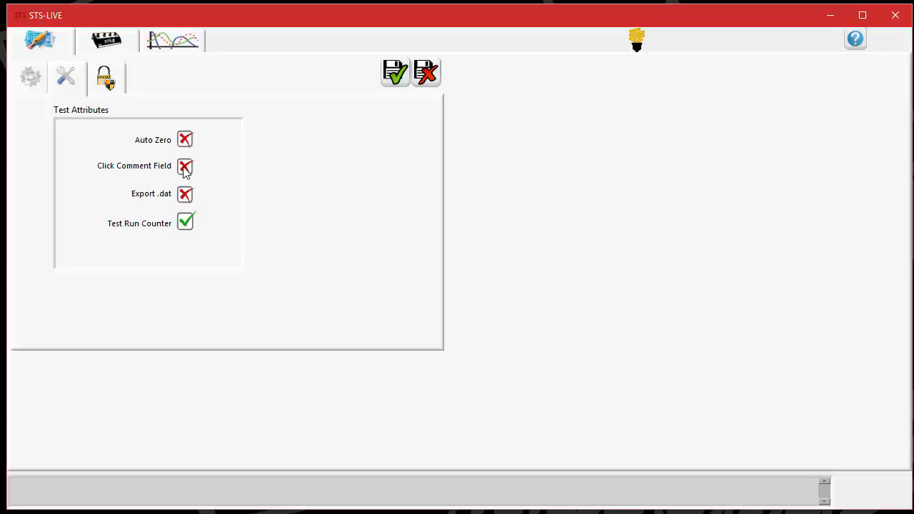
{"action": "left_click", "coordinate": [185, 169]}
{"action": "left_click", "coordinate": [395, 74]}
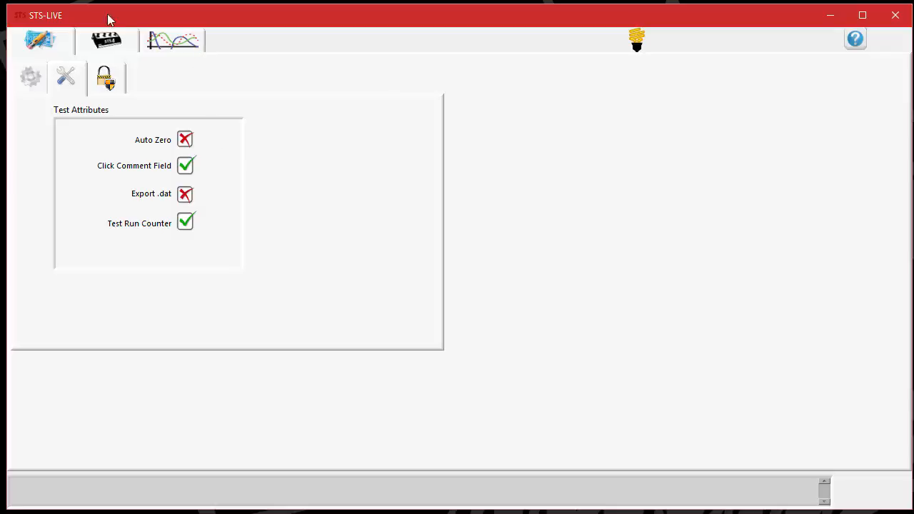
Step: Start a continuous test run at a sample rate of 10 and display its live data graph
{"action": "left_click", "coordinate": [101, 41]}
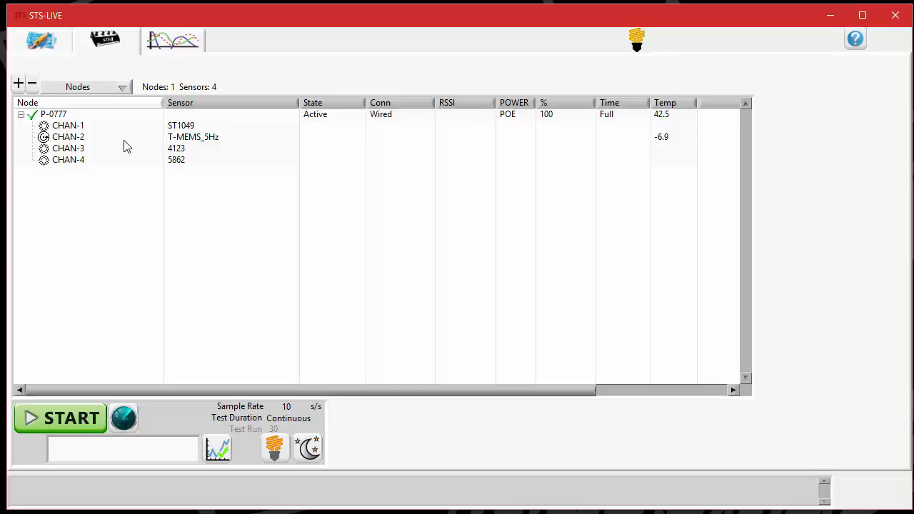
{"action": "left_click", "coordinate": [43, 428]}
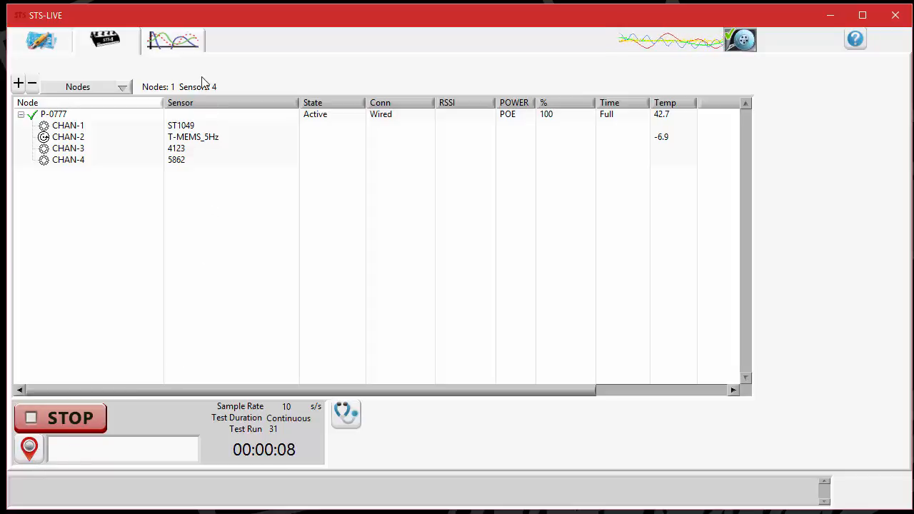
{"action": "left_click", "coordinate": [187, 43]}
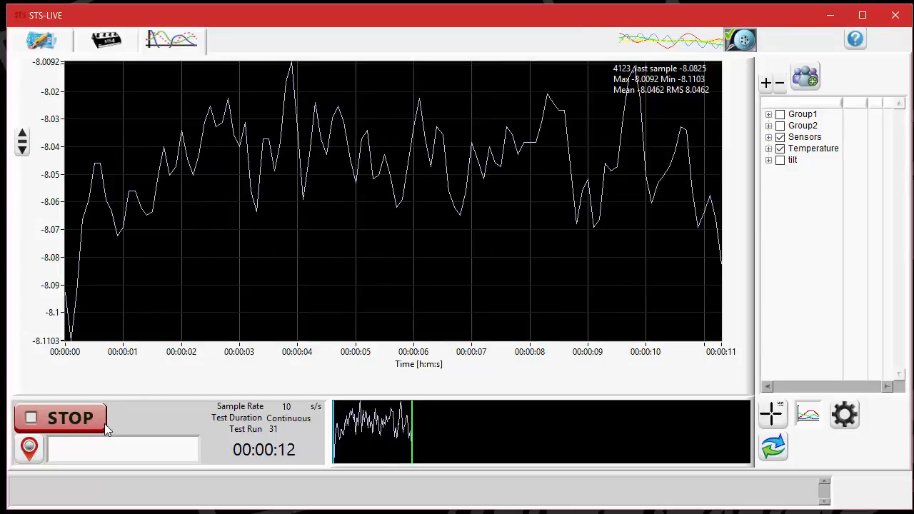
Step: Add click markers to the running test, including one with the comment "Line 1", and stop the test
{"action": "left_click", "coordinate": [31, 457]}
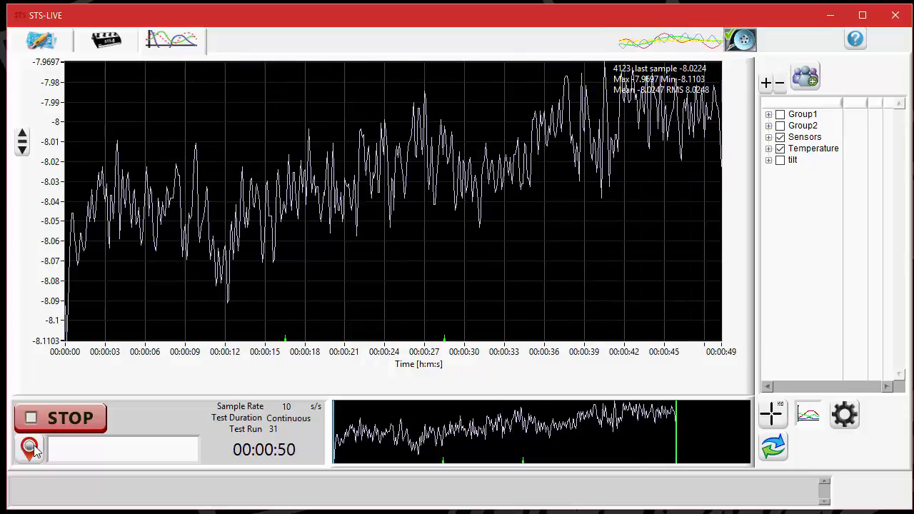
{"action": "left_click", "coordinate": [72, 447]}
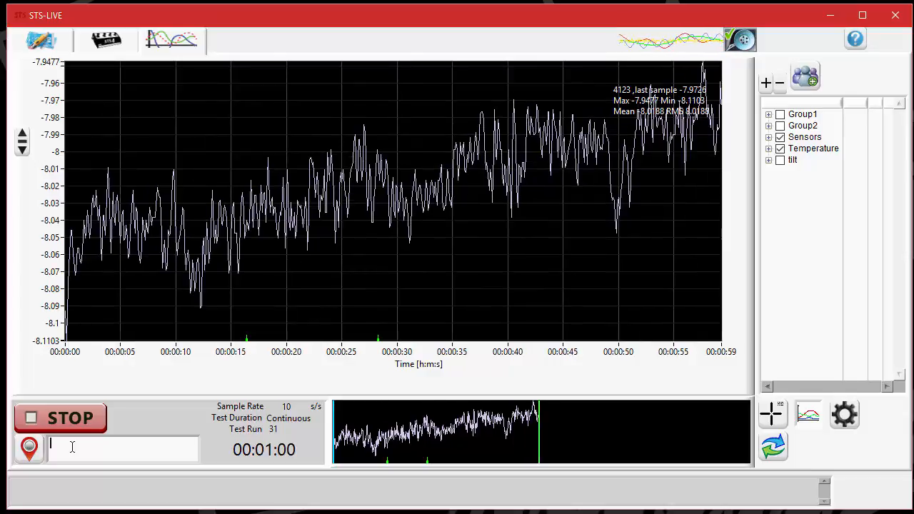
{"action": "type", "text": "Line"}
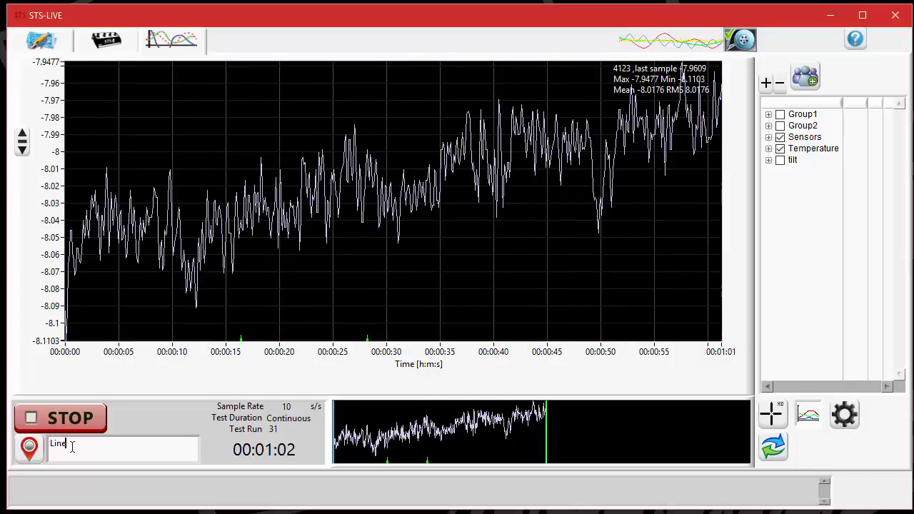
{"action": "type", "text": " 1"}
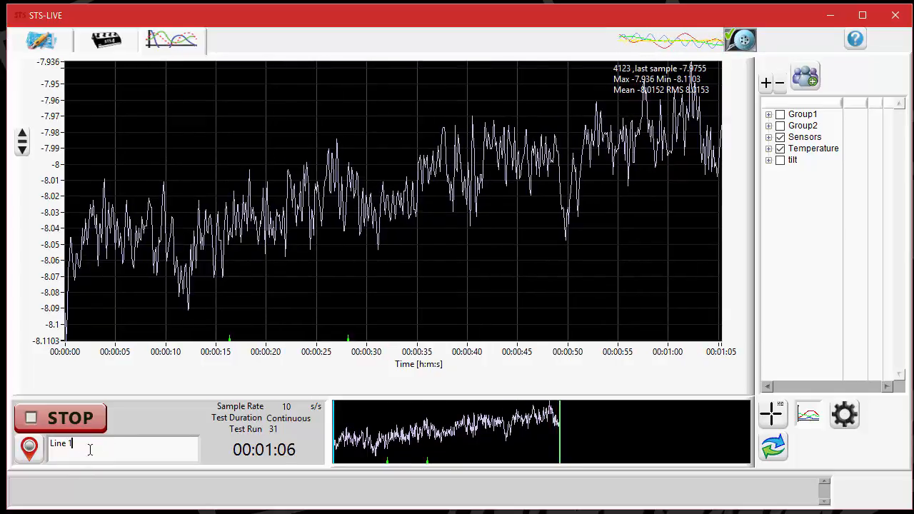
{"action": "left_click", "coordinate": [32, 452]}
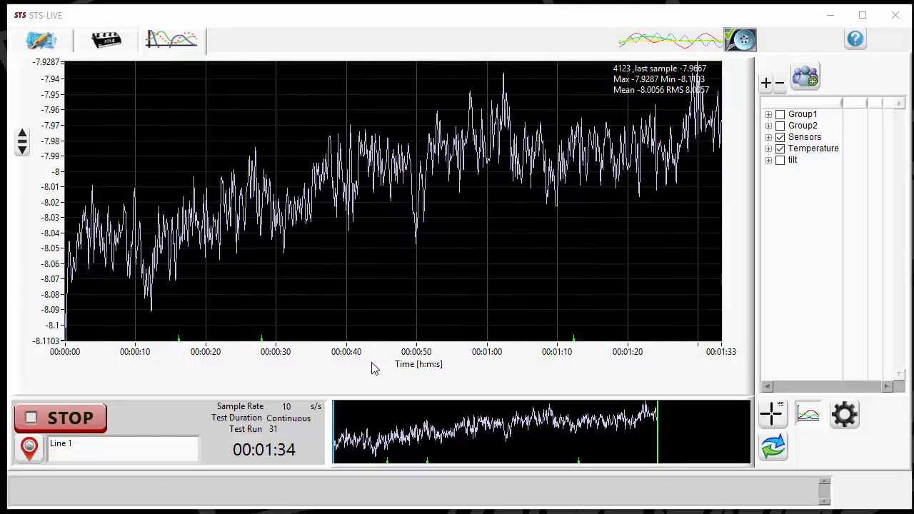
{"action": "left_click", "coordinate": [61, 418]}
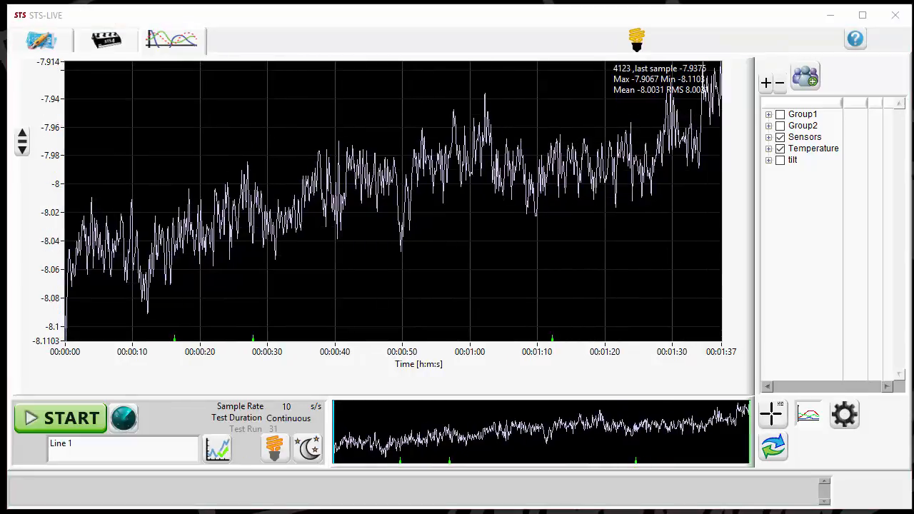
Step: Switch to File Explorer, browse to C:\STS_UserData\Data\July_2016\06 and open Bridge Test_R31_07_06_2016_11_01_19.tdms in Excel
{"action": "left_click_drag", "start_coordinate": [913, 23], "coordinate": [473, 41]}
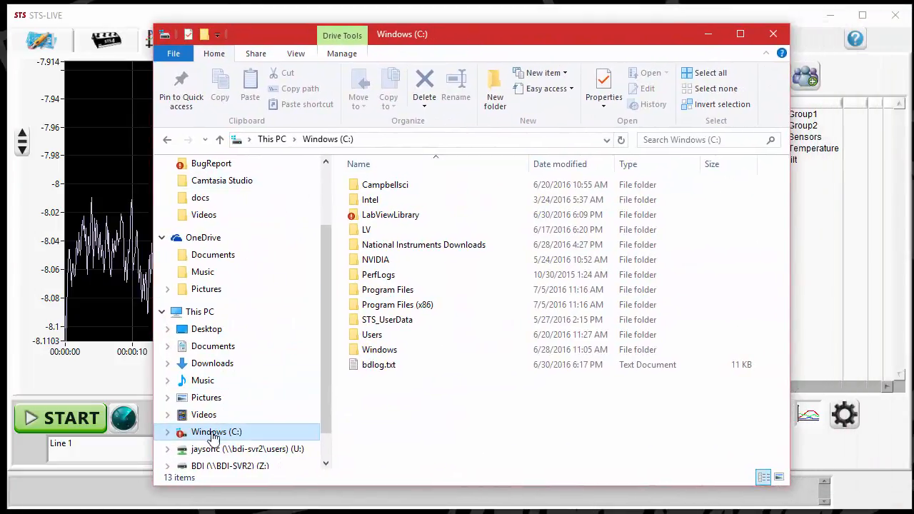
{"action": "double_click", "coordinate": [394, 320]}
{"action": "double_click", "coordinate": [393, 185]}
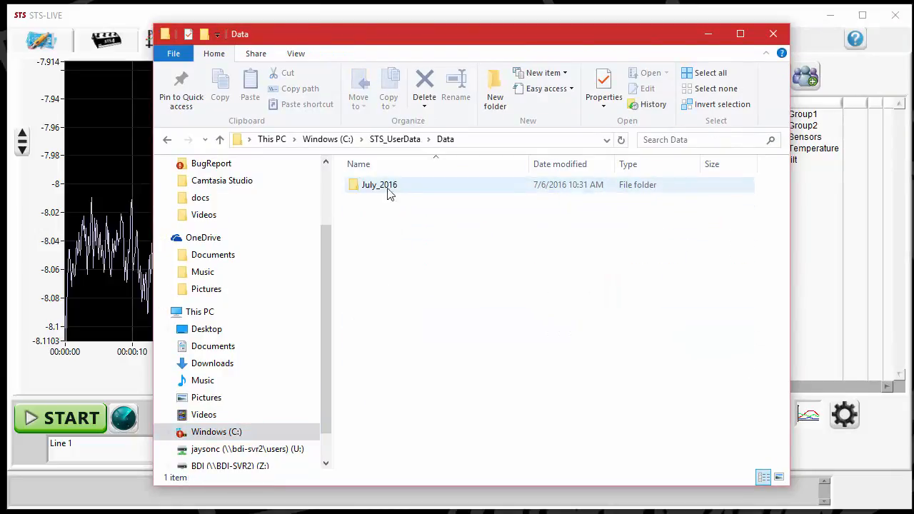
{"action": "double_click", "coordinate": [395, 185]}
{"action": "double_click", "coordinate": [394, 186]}
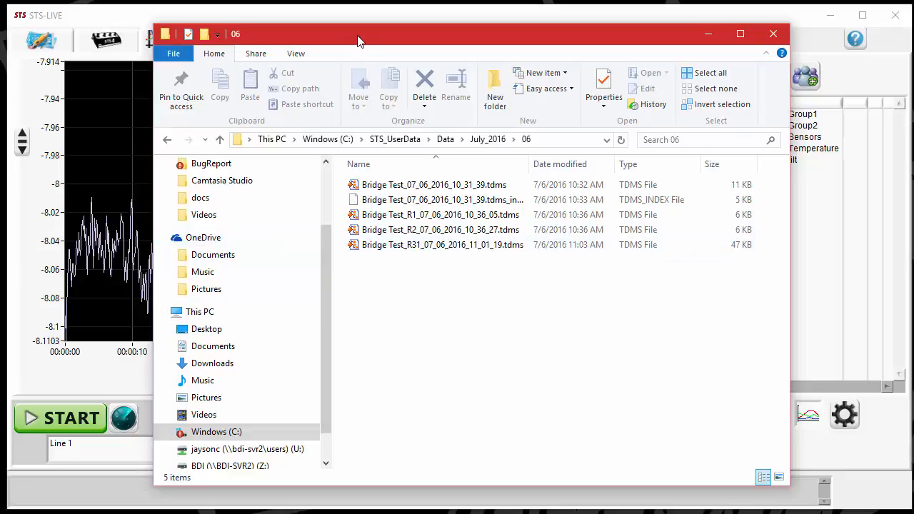
{"action": "left_click_drag", "start_coordinate": [357, 35], "coordinate": [495, 45]}
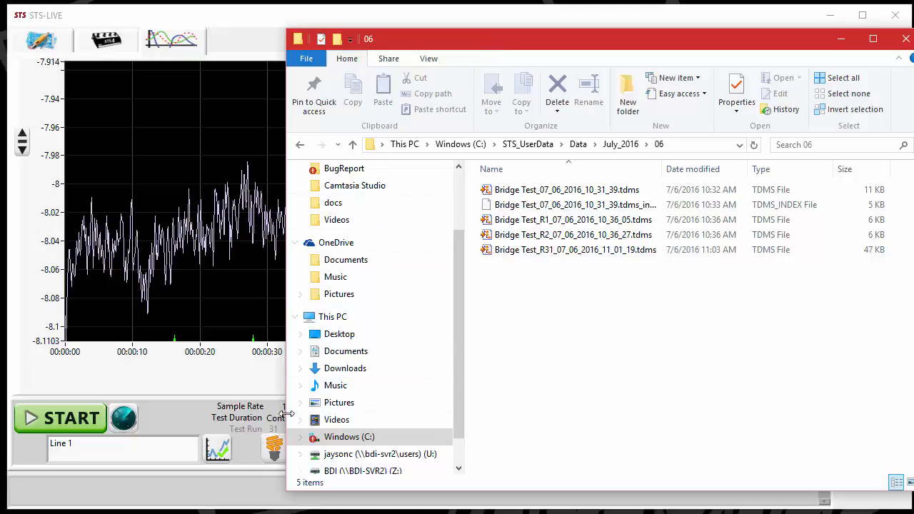
{"action": "left_click", "coordinate": [530, 254]}
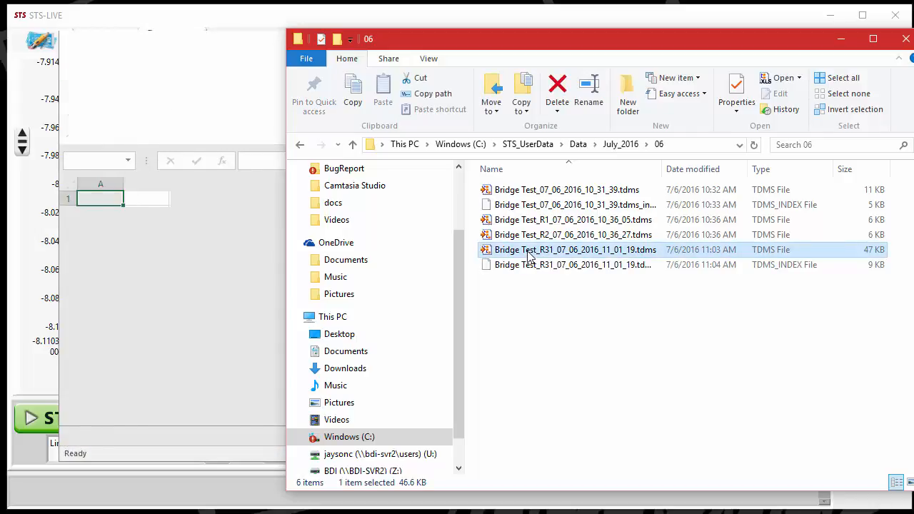
{"action": "left_click", "coordinate": [214, 39]}
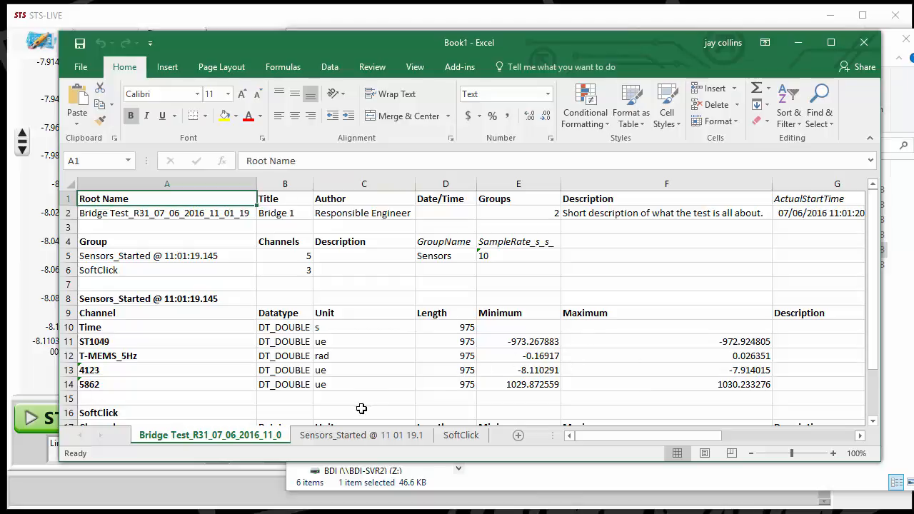
Step: Examine the SoftClick section of the summary sheet for each click's name, description and TestTime, checking against the STS-LIVE graph
{"action": "left_click_drag", "start_coordinate": [873, 265], "coordinate": [886, 319]}
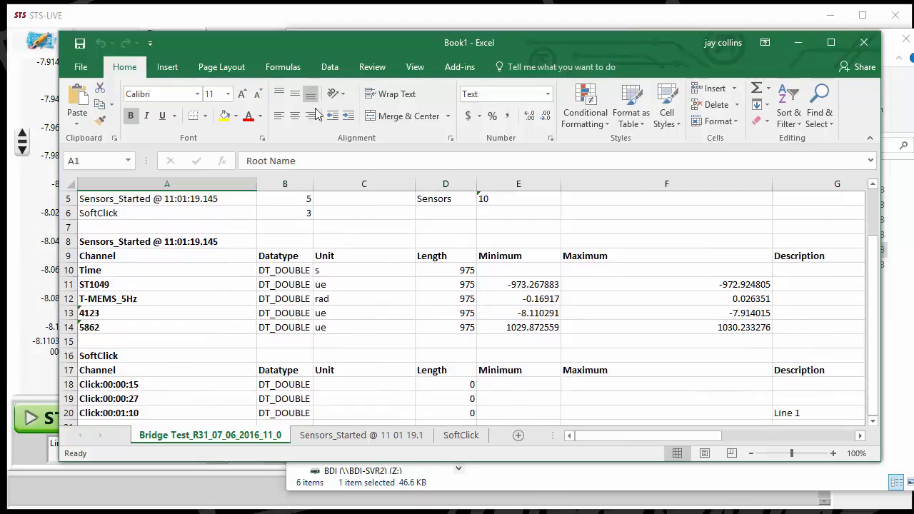
{"action": "left_click", "coordinate": [22, 272]}
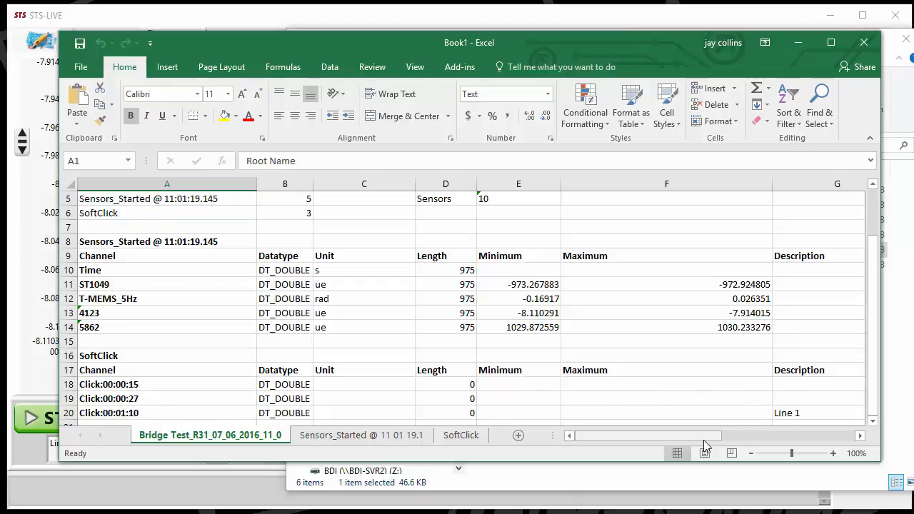
{"action": "left_click_drag", "start_coordinate": [704, 439], "coordinate": [748, 440]}
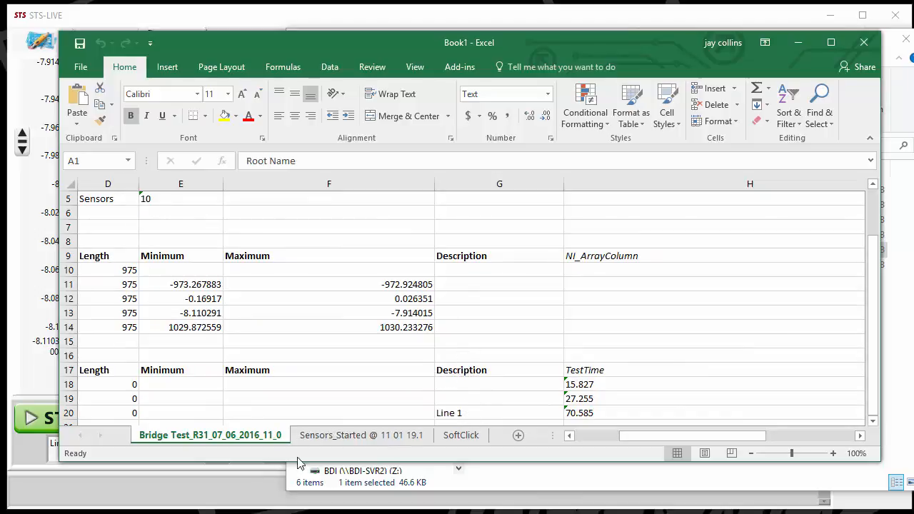
{"action": "left_click", "coordinate": [236, 491]}
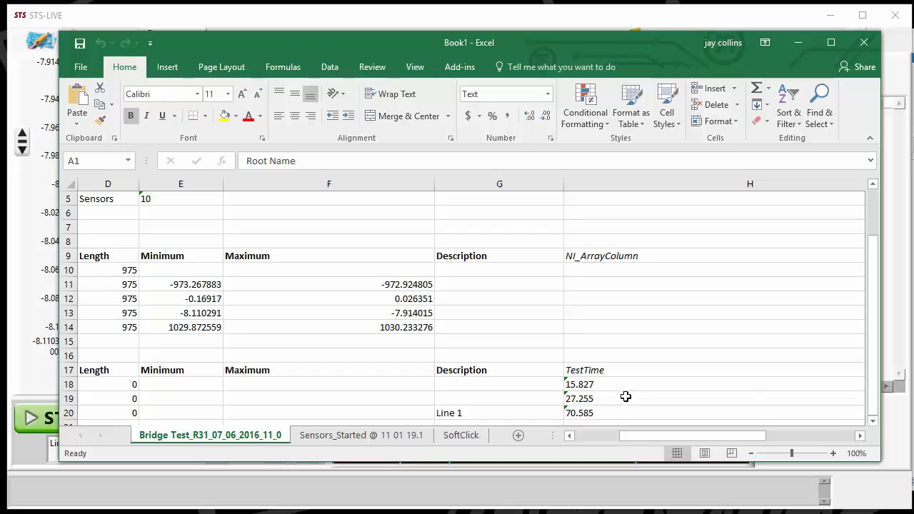
{"action": "left_click_drag", "start_coordinate": [649, 442], "coordinate": [586, 443]}
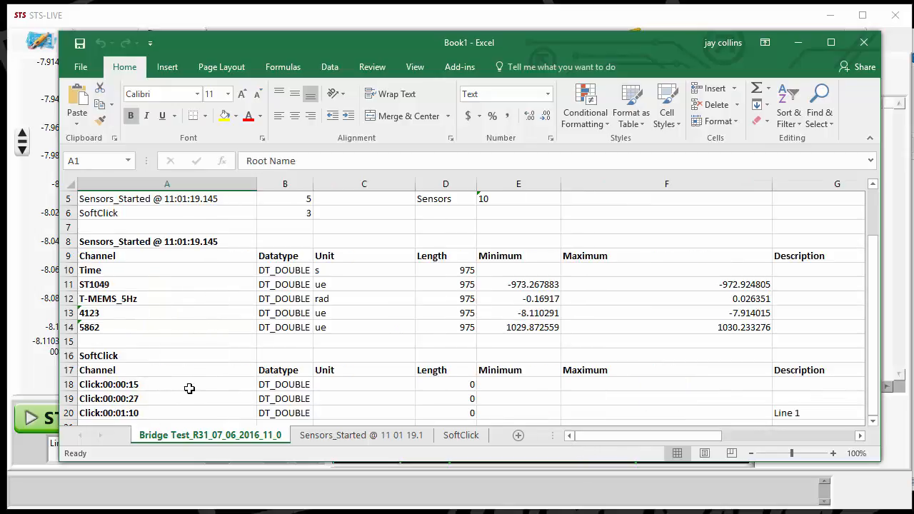
{"action": "left_click_drag", "start_coordinate": [625, 432], "coordinate": [700, 435]}
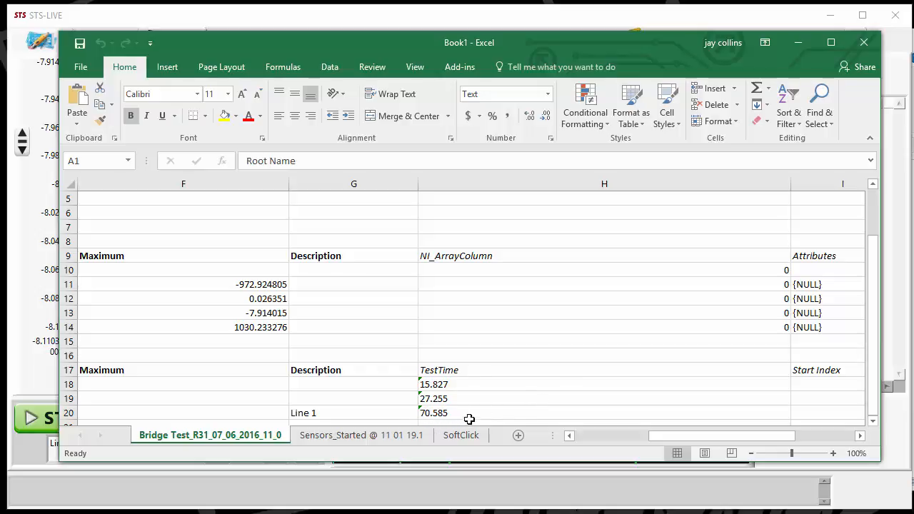
{"action": "left_click", "coordinate": [682, 436]}
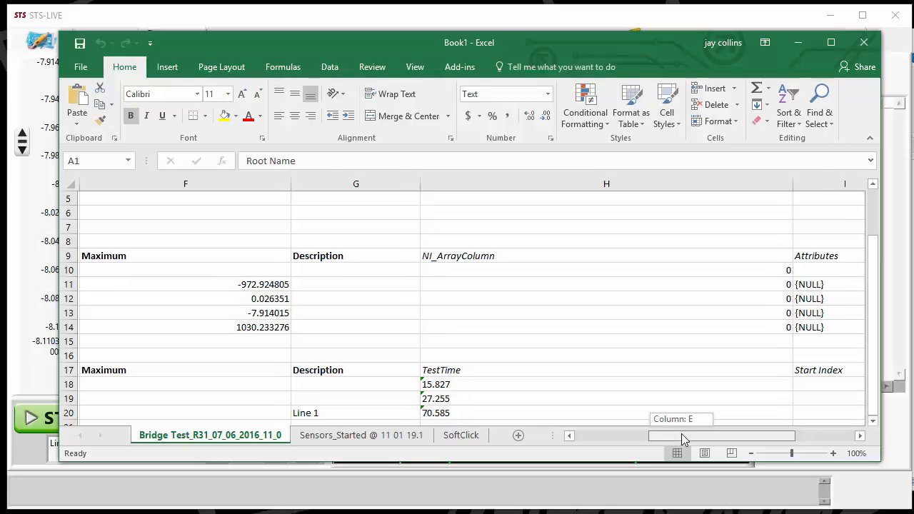
Step: Show the SoftClick sheet and widen columns A to C to read the click headings
{"action": "left_click", "coordinate": [461, 435]}
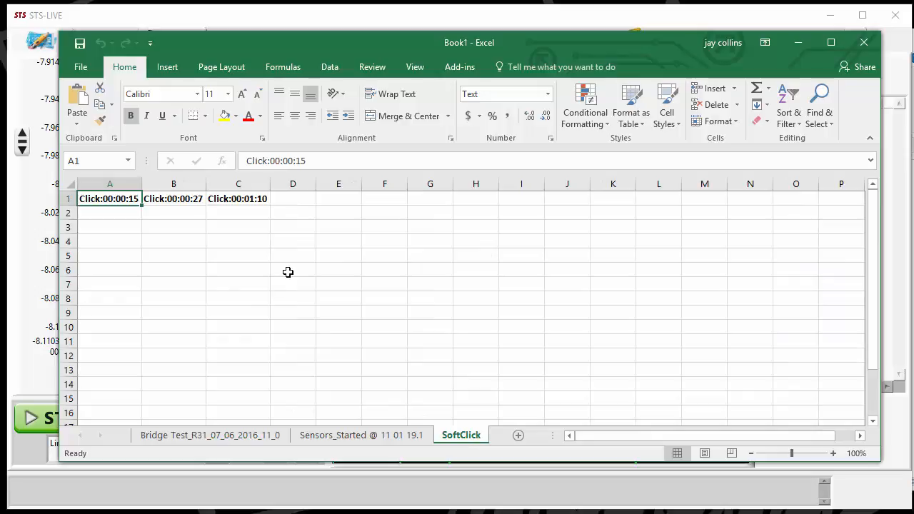
{"action": "left_click_drag", "start_coordinate": [142, 185], "coordinate": [155, 184]}
{"action": "left_click_drag", "start_coordinate": [220, 184], "coordinate": [232, 184]}
{"action": "left_click_drag", "start_coordinate": [284, 184], "coordinate": [313, 180]}
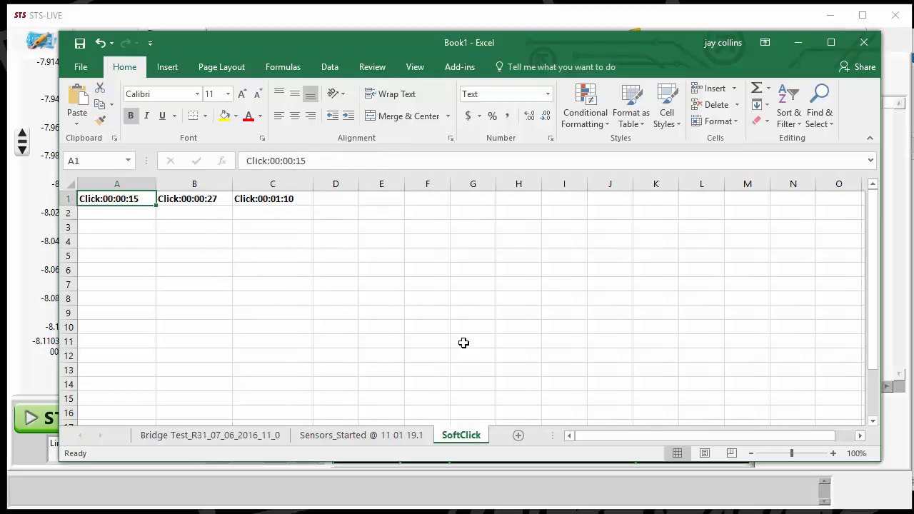
Step: Return to the Bridge Test_R31 summary sheet and close the workbook without saving it
{"action": "left_click", "coordinate": [241, 438]}
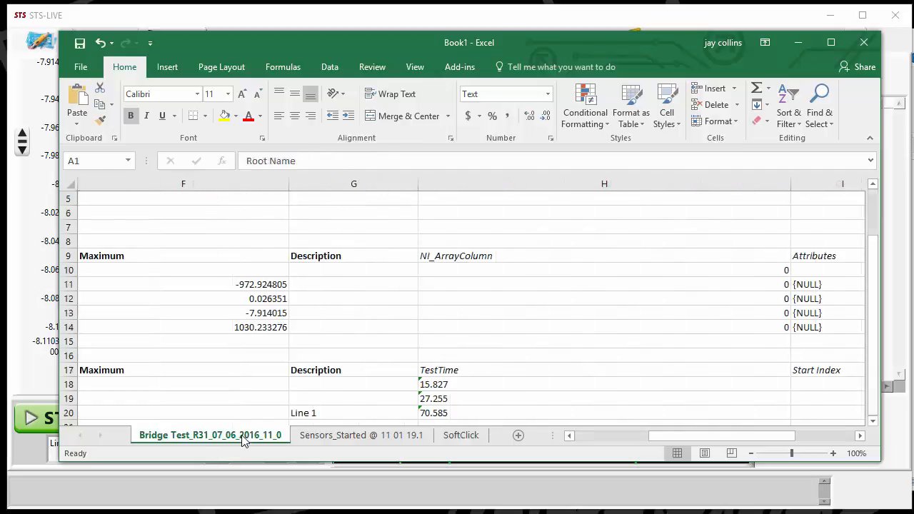
{"action": "left_click", "coordinate": [864, 45]}
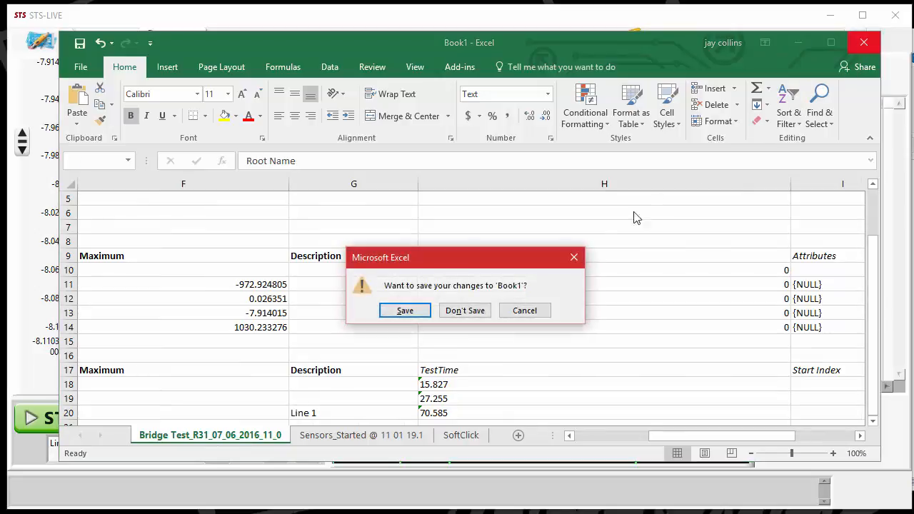
{"action": "left_click", "coordinate": [464, 312]}
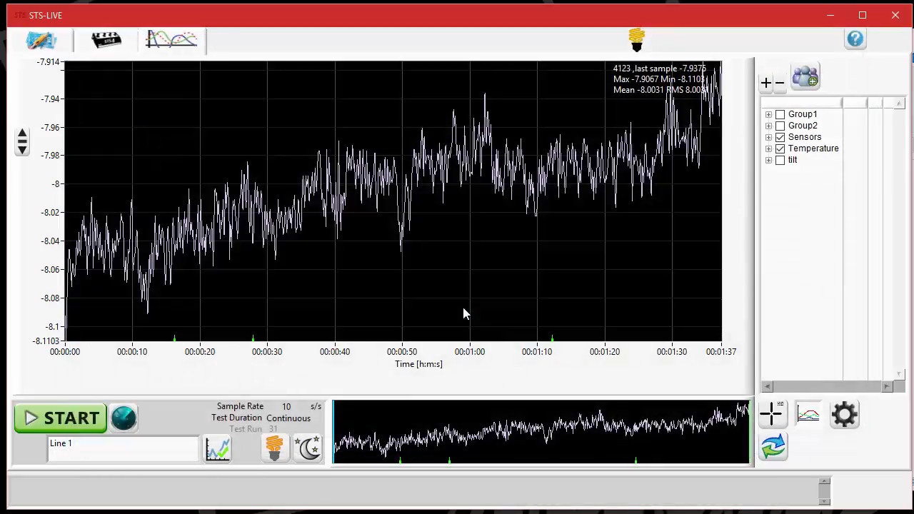